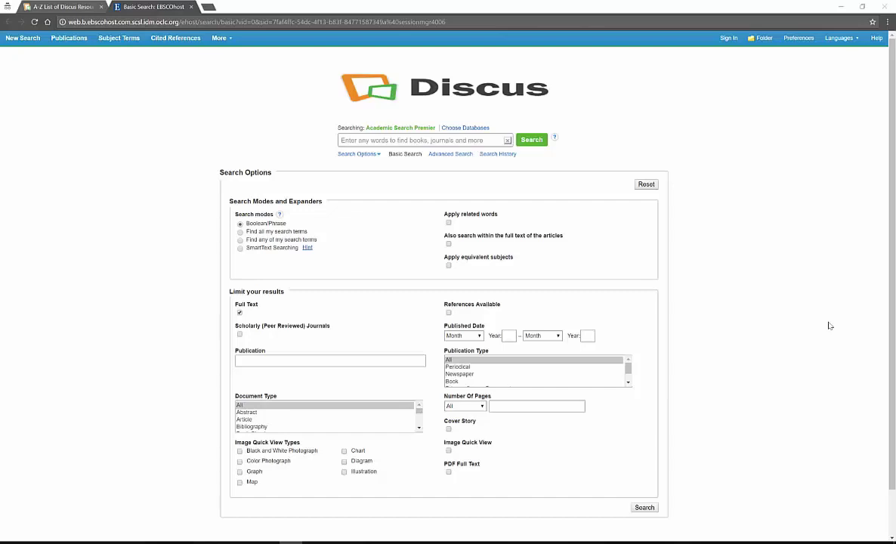
Review the Basic Search page and highlight Academic Search Premier as the database being searched.
scroll(829, 326, down, 2)
drag(481, 516, 444, 514)
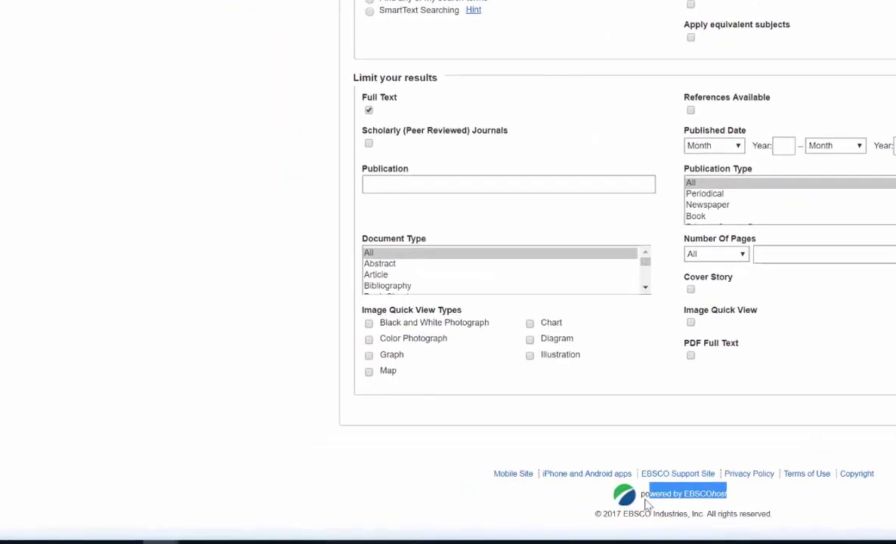
click(593, 508)
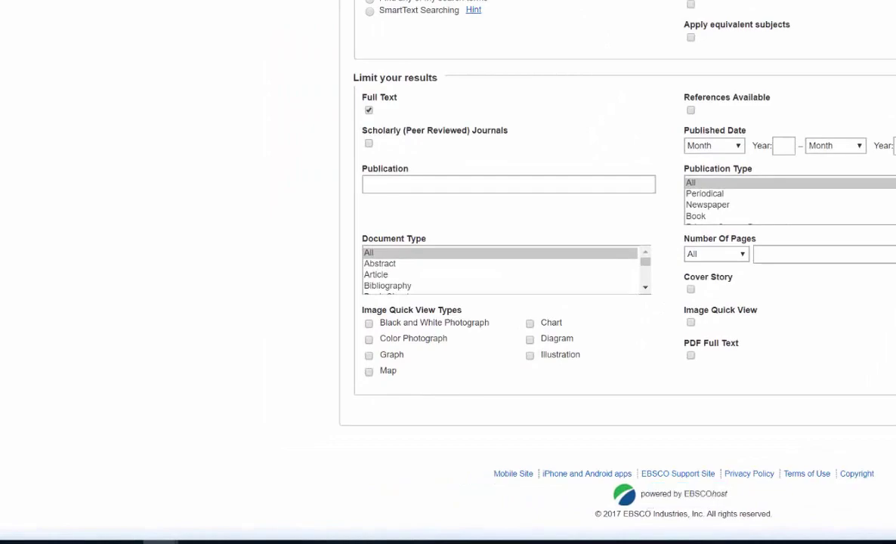
scroll(604, 265, up, 3)
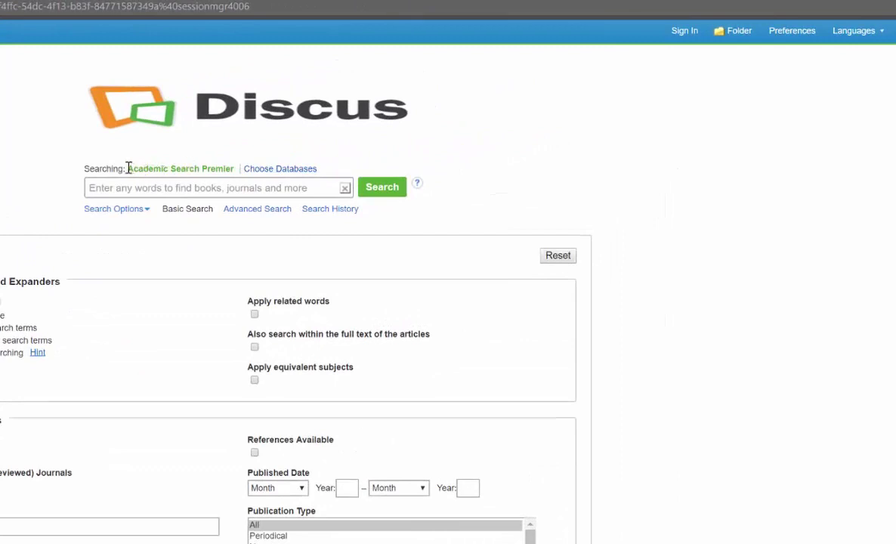
drag(127, 168, 232, 169)
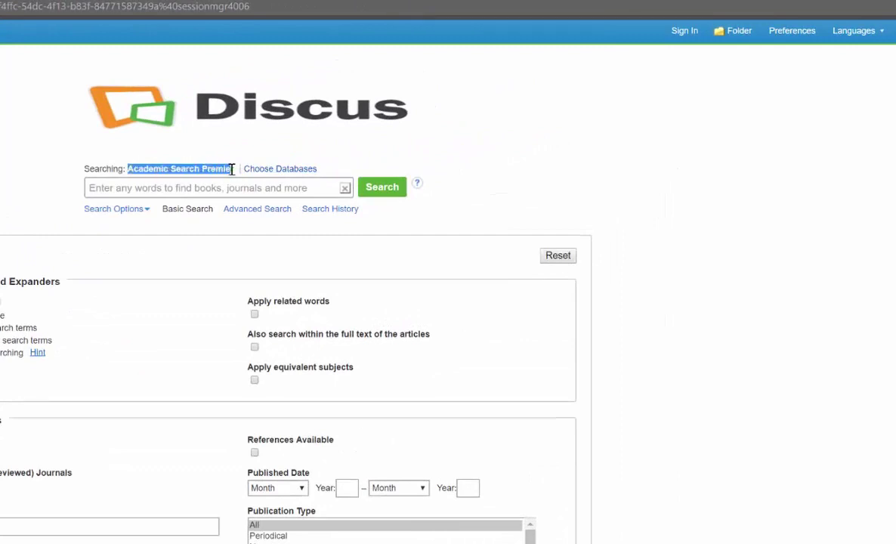
Open the Choose Databases list, with only Academic Search Premier checked.
click(283, 171)
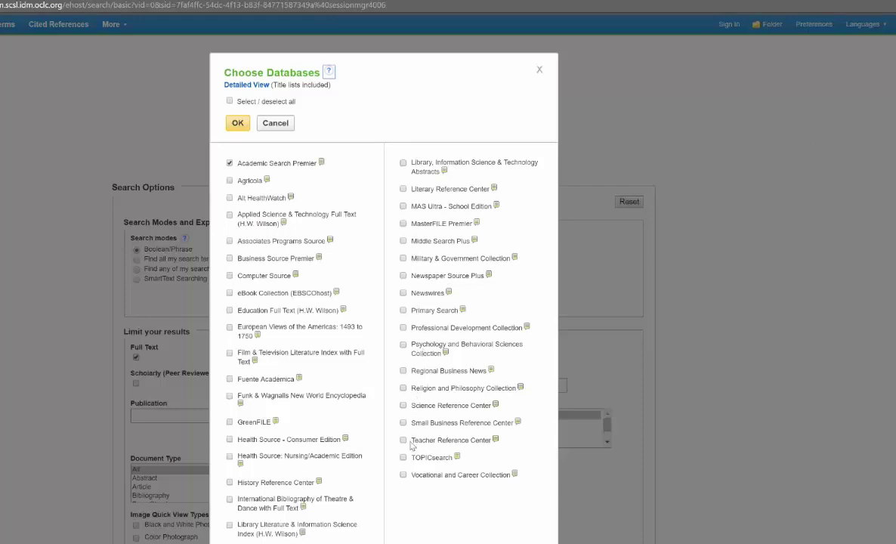
click(540, 71)
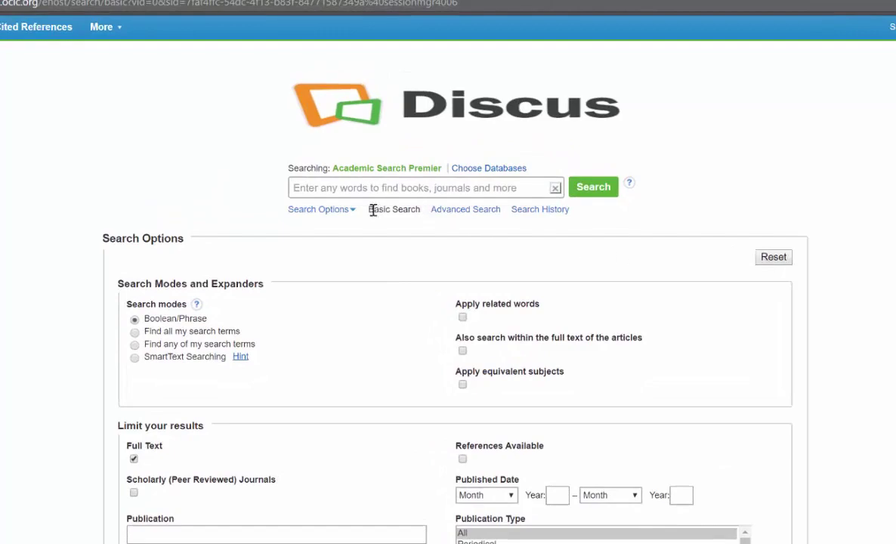
Review the basic search mode, peer-reviewed journals limiter and publication type limiter.
drag(372, 210, 421, 211)
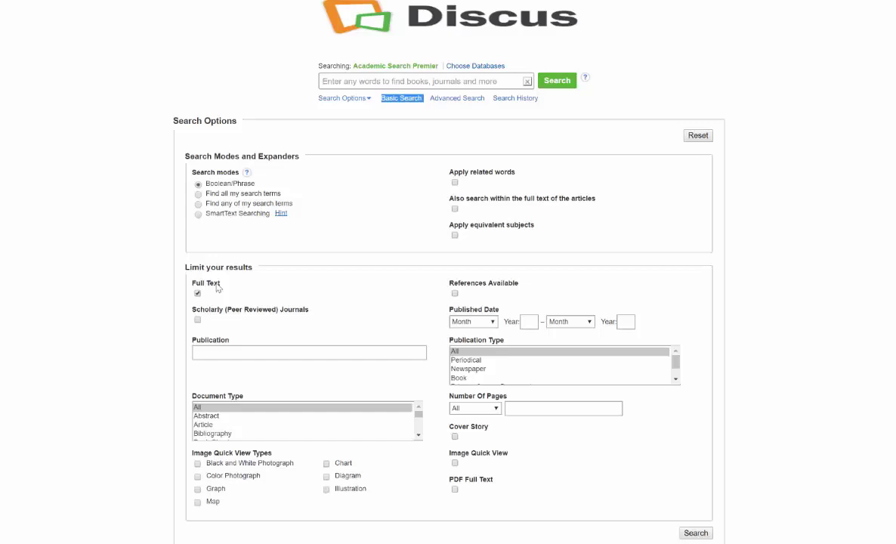
drag(309, 313, 194, 314)
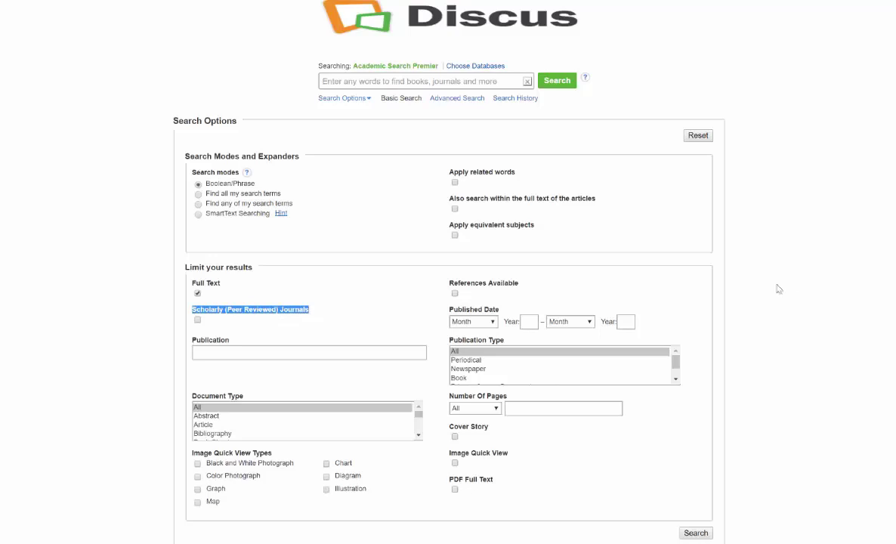
click(502, 343)
drag(503, 343, 449, 342)
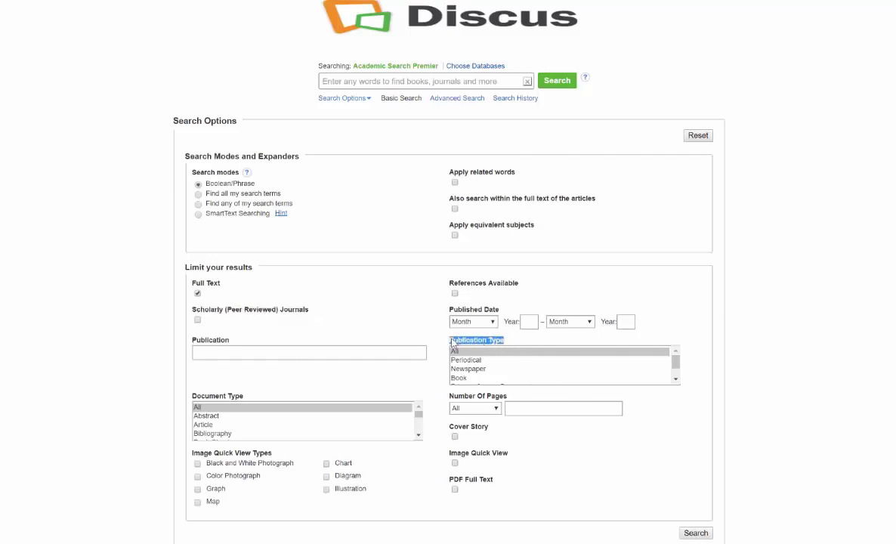
Keep both Publication Type and Document Type set to All.
click(676, 380)
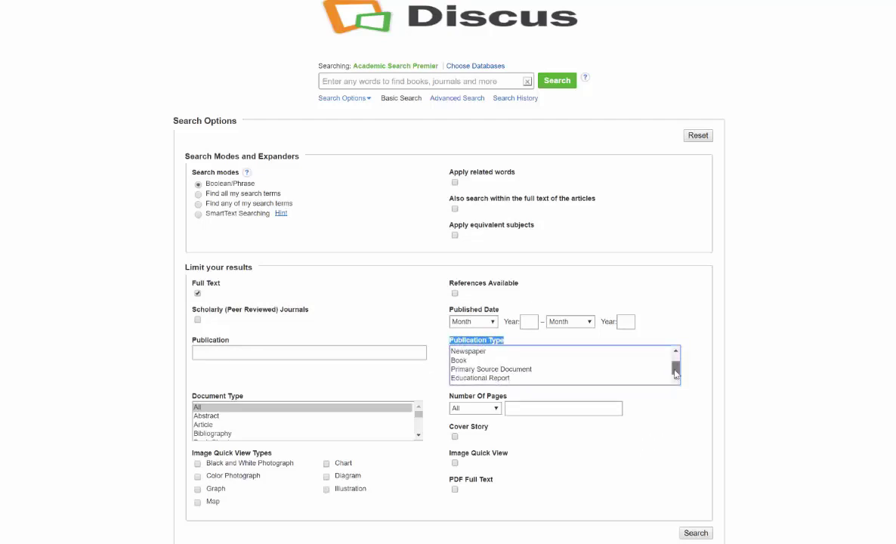
click(676, 351)
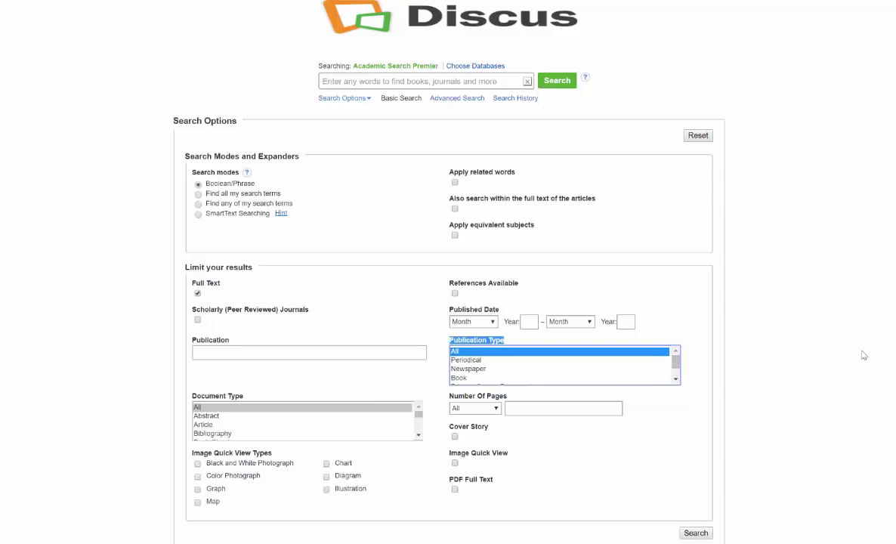
click(418, 436)
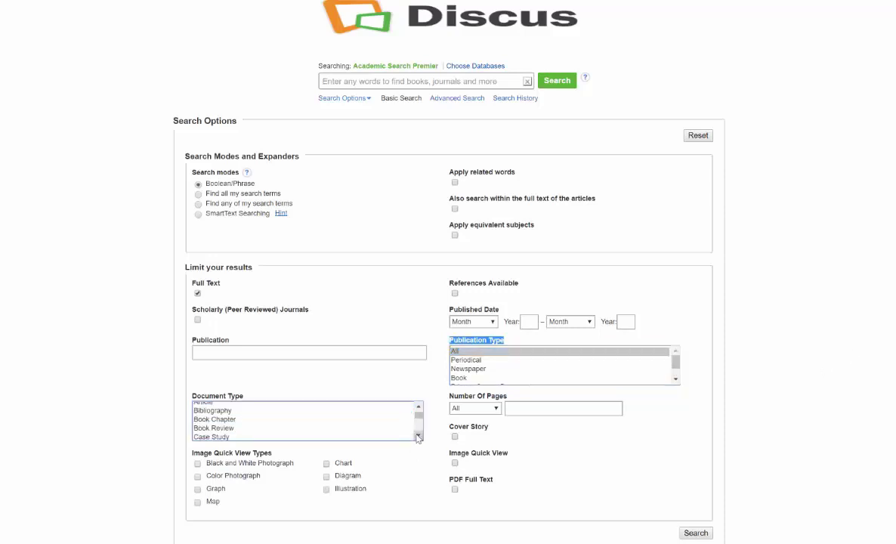
click(417, 436)
click(418, 415)
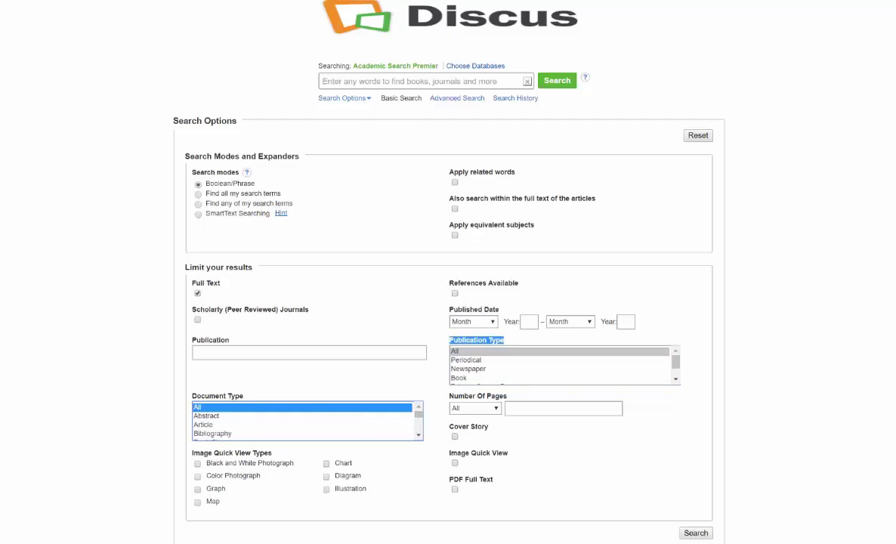
click(450, 80)
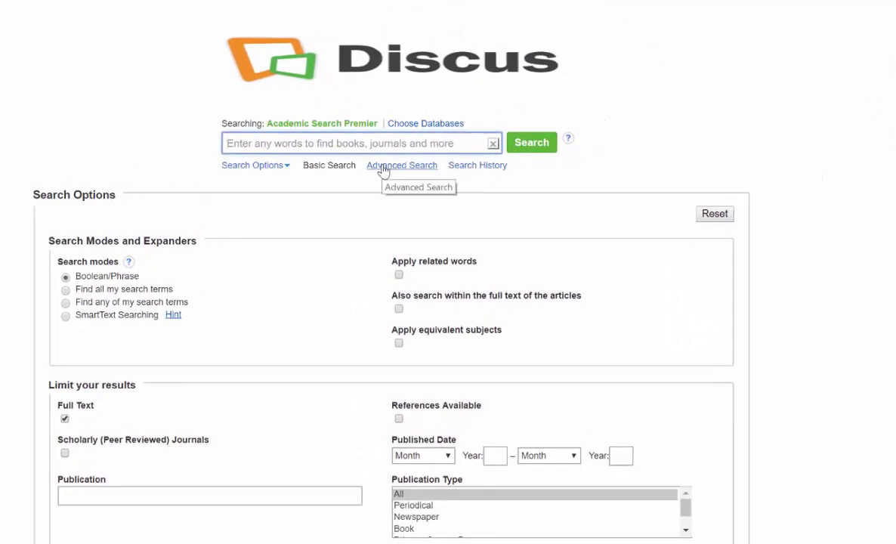
Search 'teens' AND 'politics' in the advanced search form, getting 312 results.
click(382, 168)
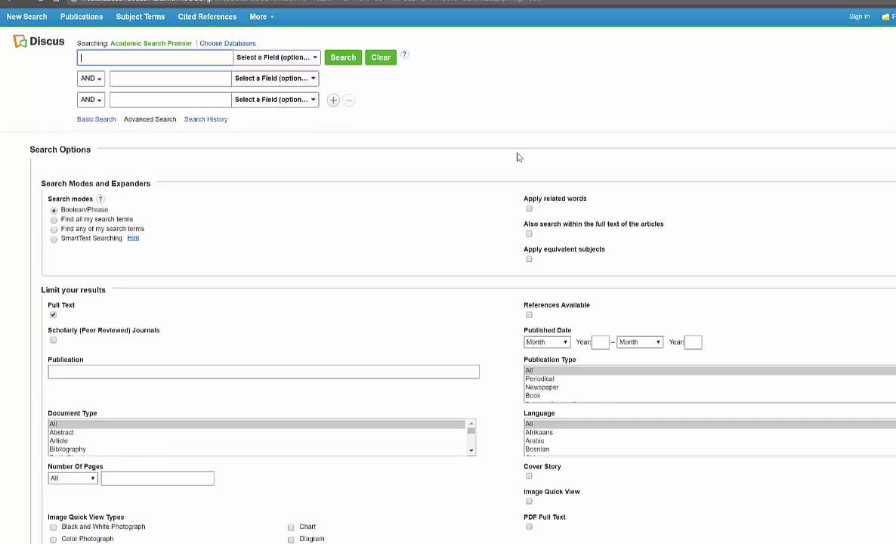
text(teens)
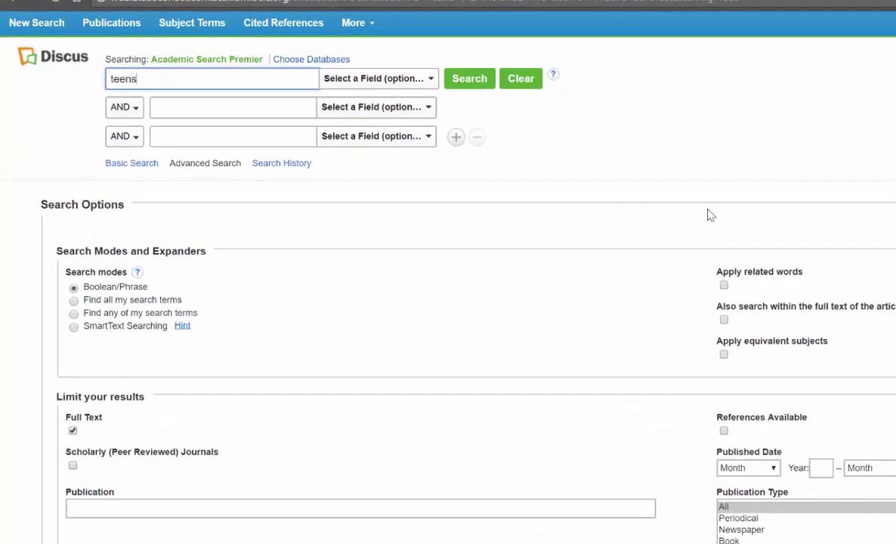
click(199, 112)
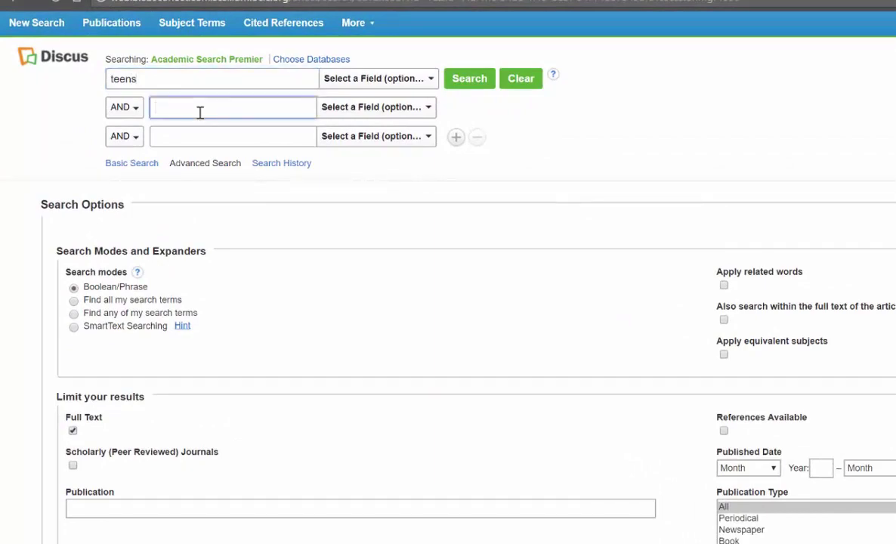
text(politics)
scroll(365, 264, down, 1)
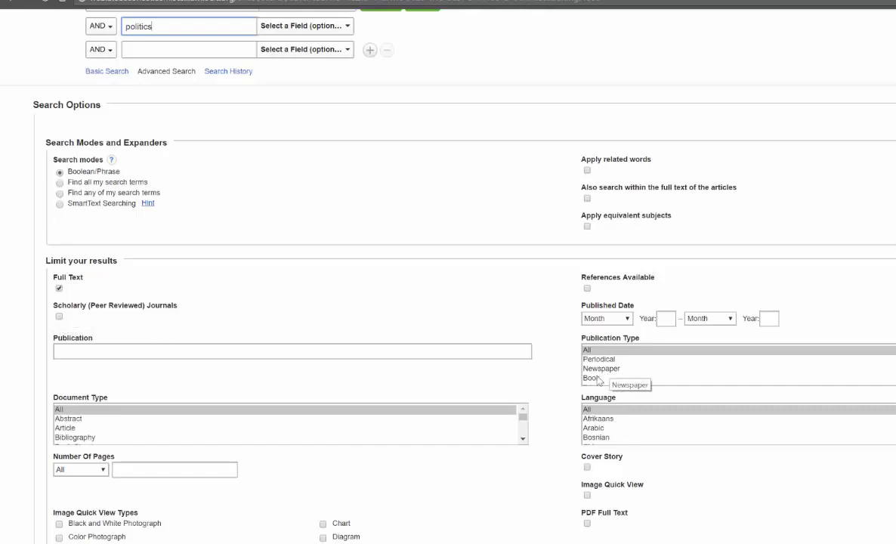
scroll(450, 250, up, 1)
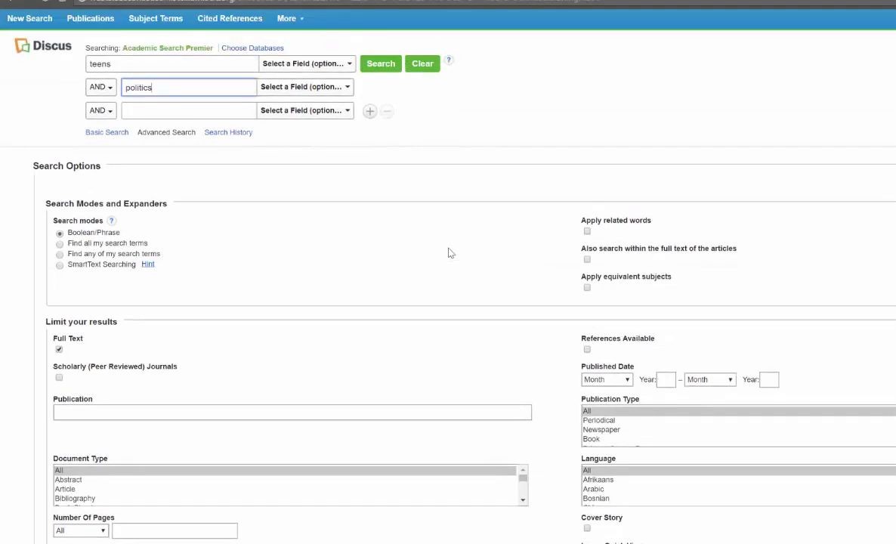
click(108, 89)
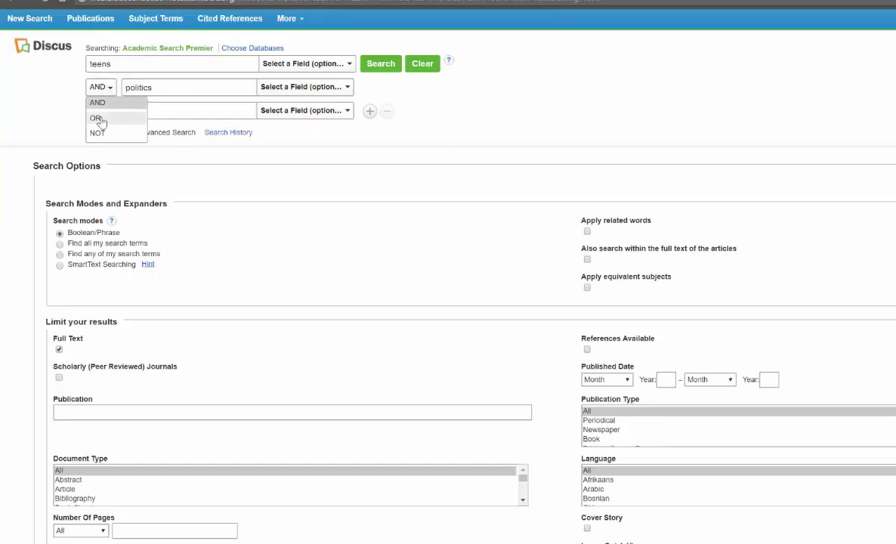
click(487, 116)
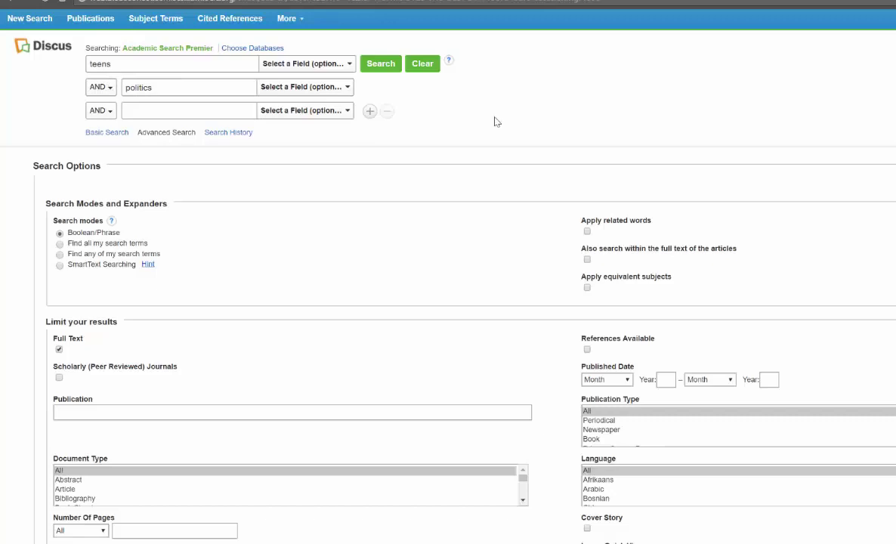
click(384, 66)
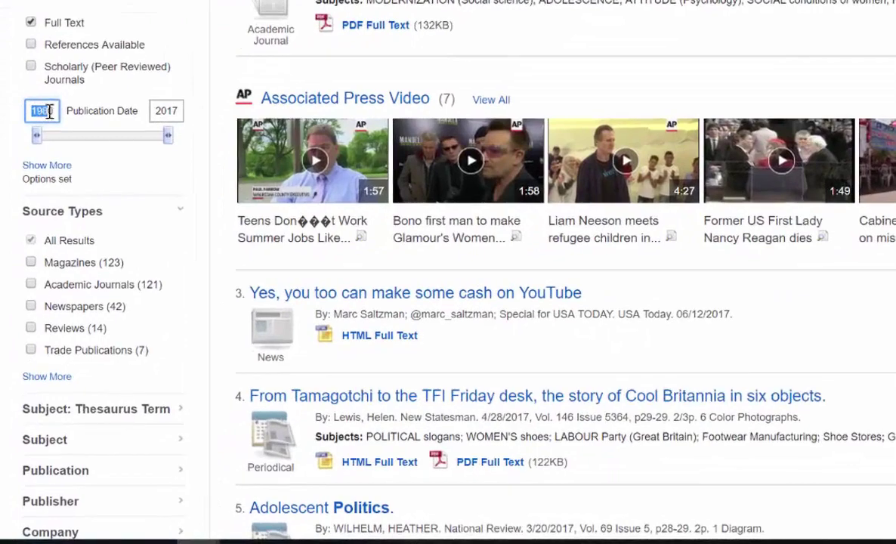
Set the Publication Date range to 2008–2017, cutting the list to 133 results.
double_click(26, 280)
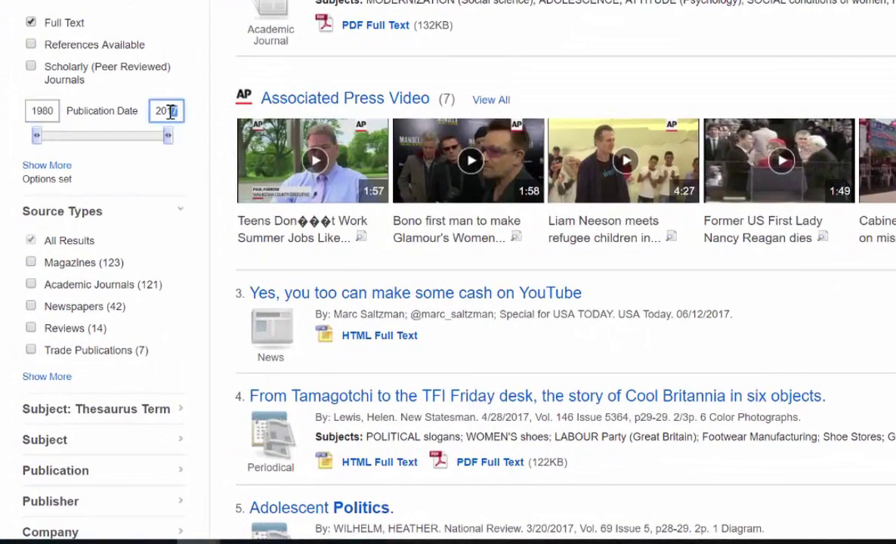
drag(166, 111, 145, 106)
scroll(181, 177, down, 1)
click(37, 46)
drag(41, 51, 137, 84)
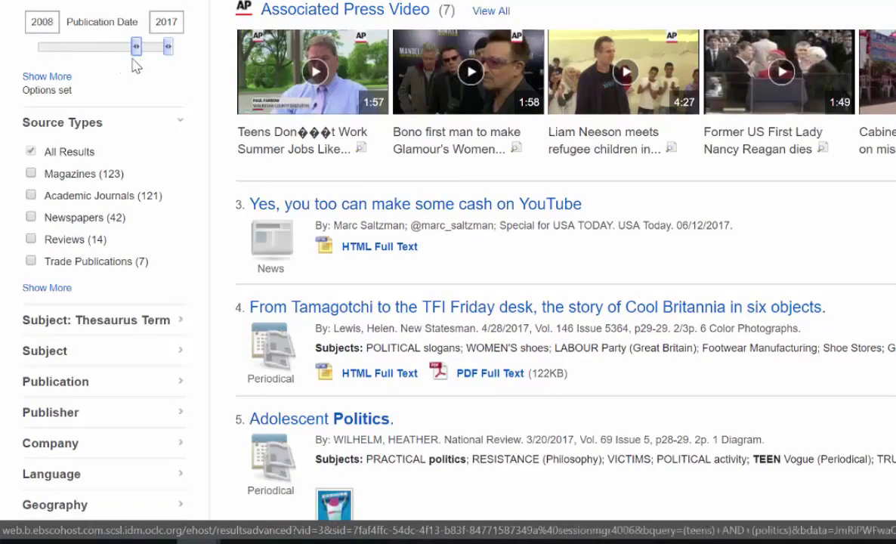
click(136, 47)
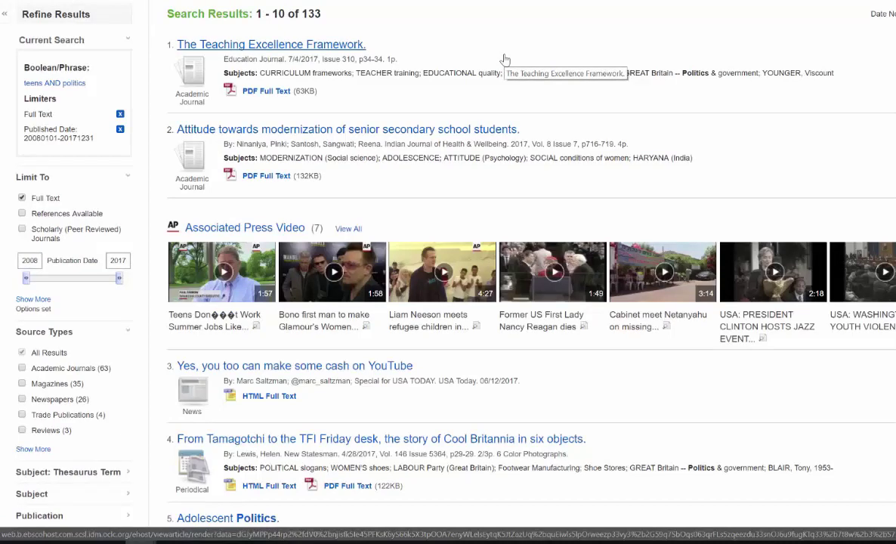
Tick Academic Journals under Source Types, leaving 63 results.
scroll(475, 83, down, 2)
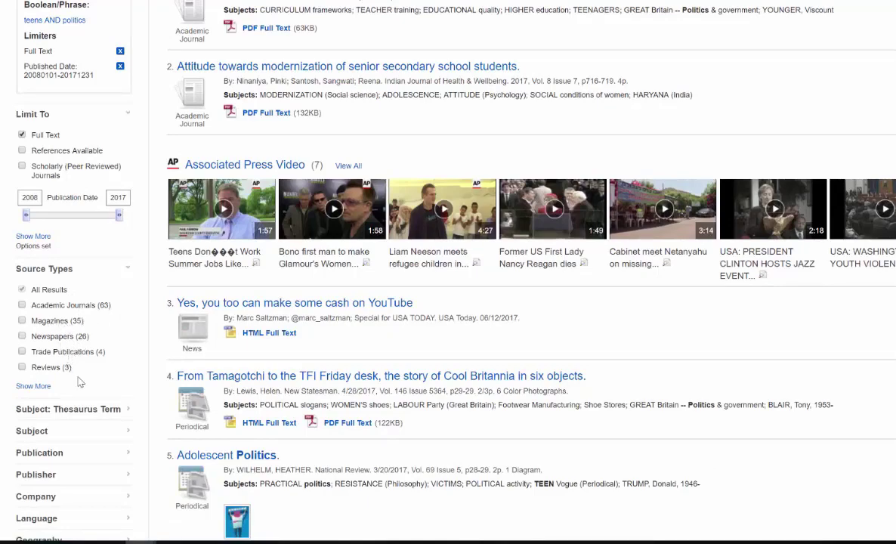
click(23, 305)
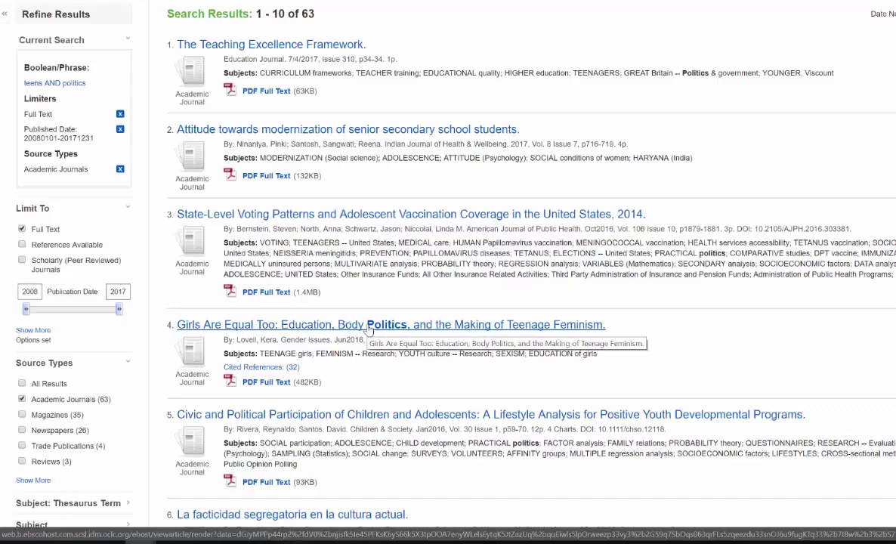
Open the 'Girls Are Equal Too' record and show its ABNT, AMA and APA citations.
click(369, 330)
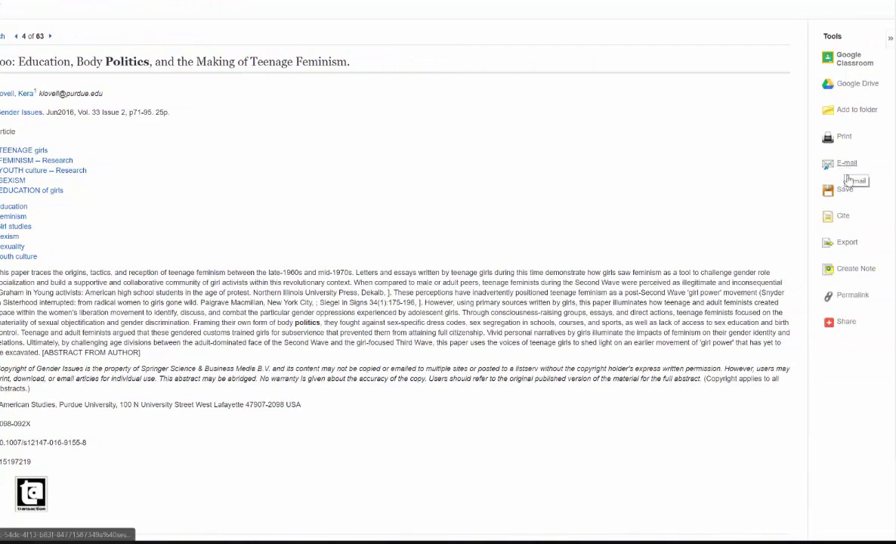
click(844, 219)
drag(806, 147, 806, 175)
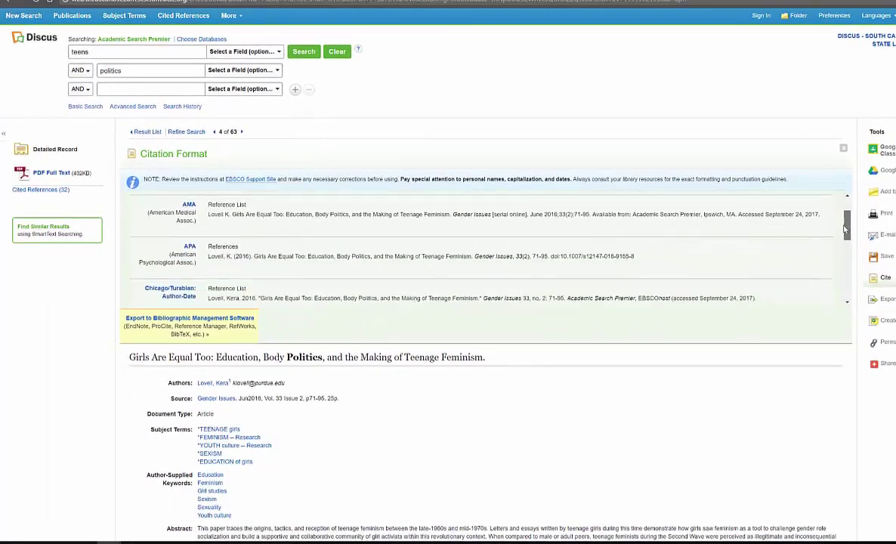
drag(845, 230, 790, 195)
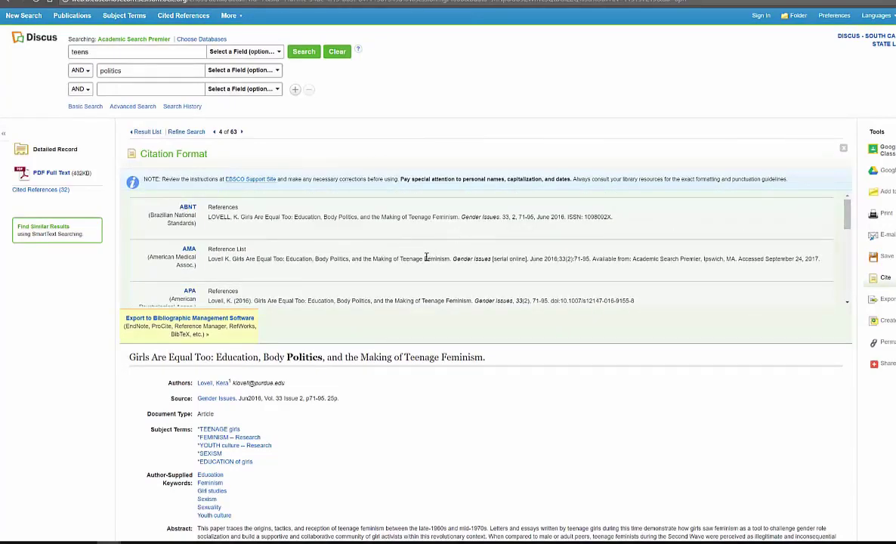